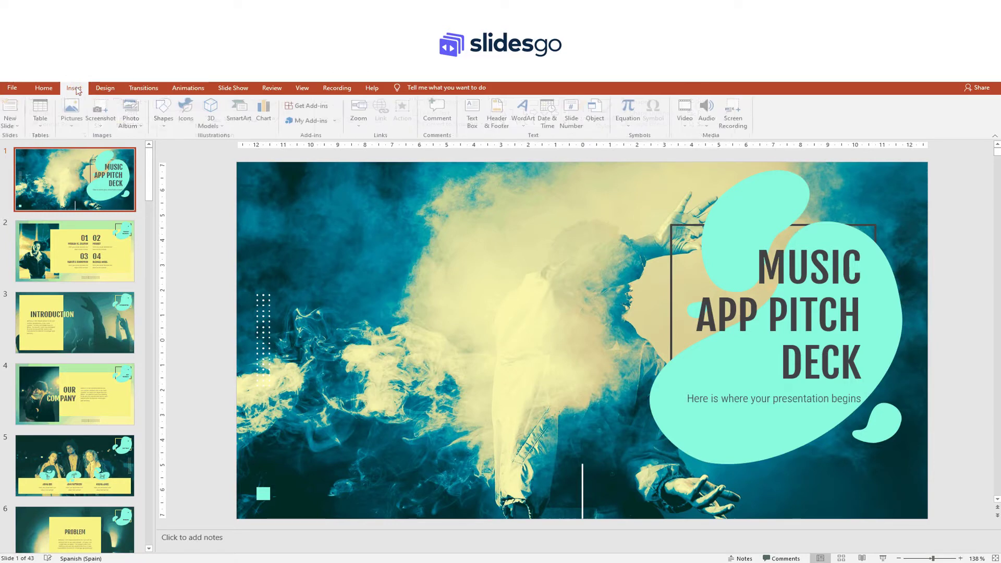
Insert the 'outro' audio file from the PC onto the title slide
left_click(709, 124)
left_click(725, 137)
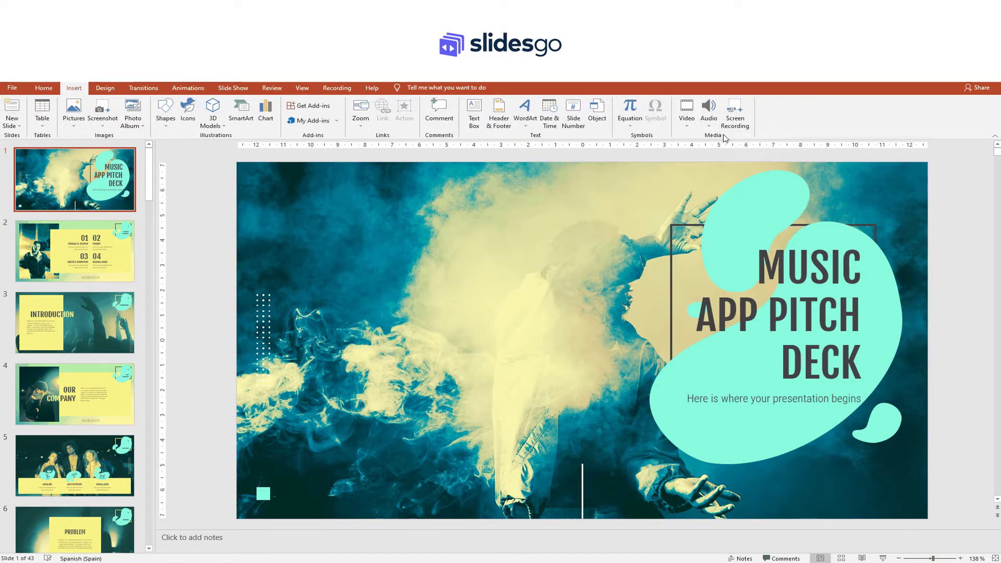
left_click(166, 227)
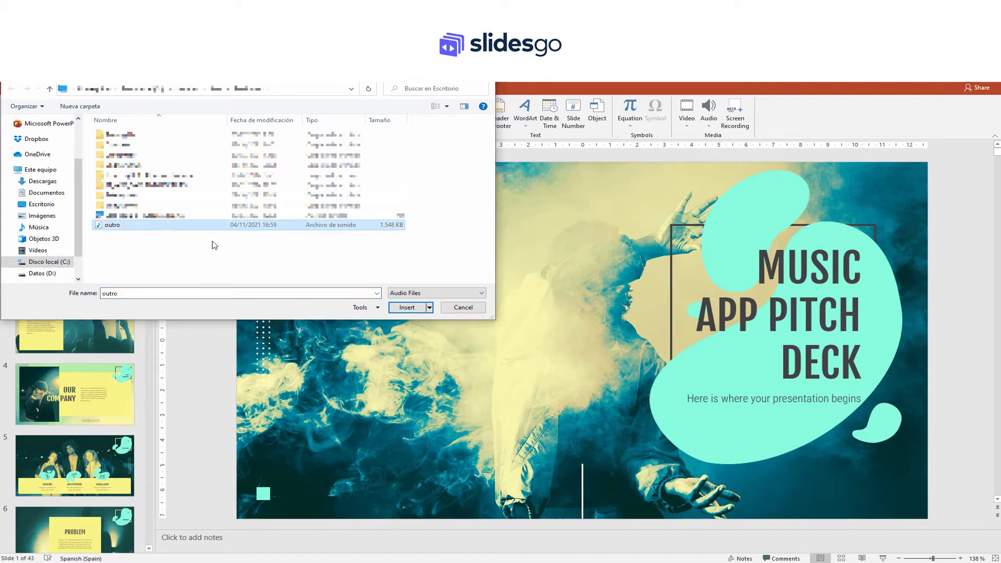
left_click(430, 308)
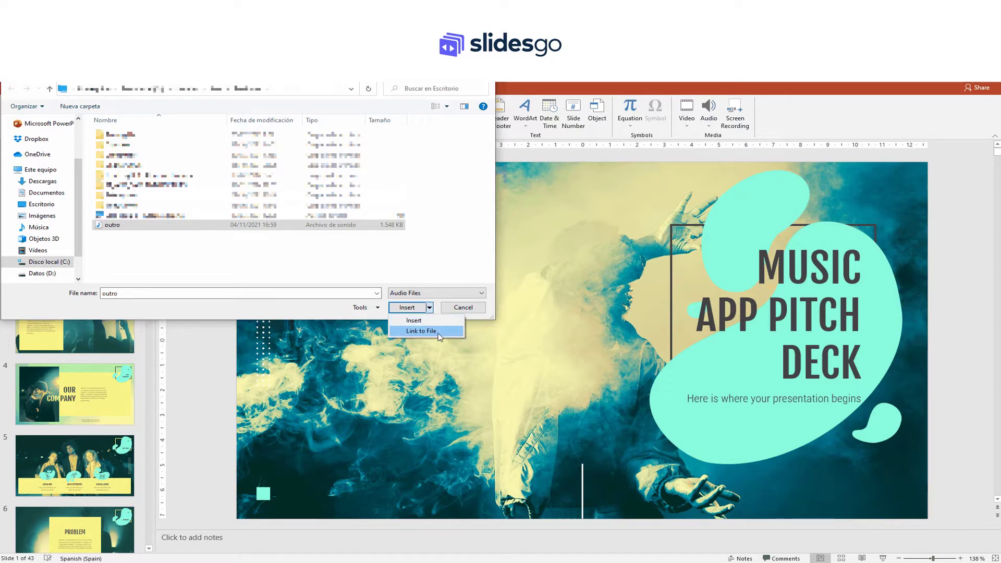
left_click(429, 307)
left_click(407, 307)
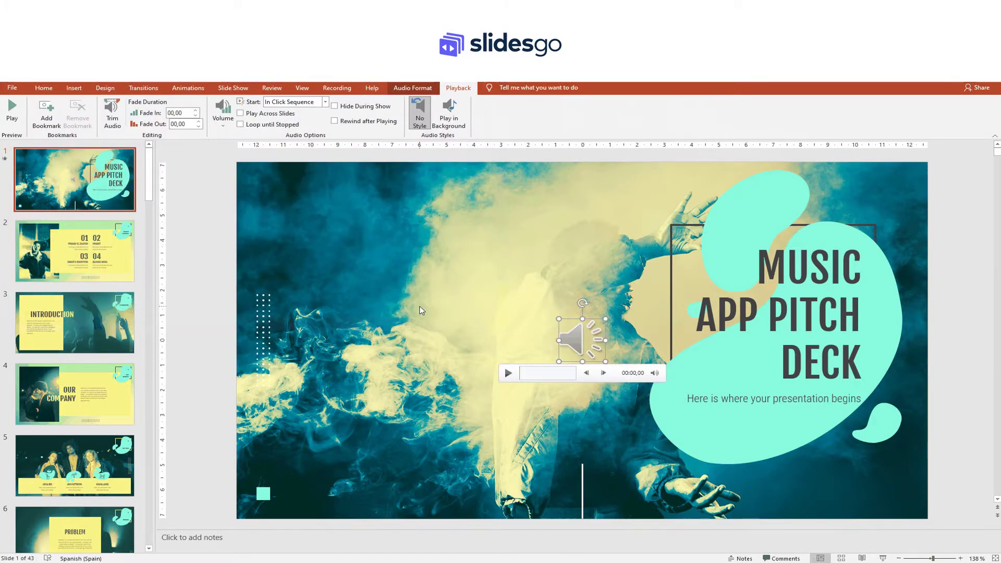
Export the slide's audio clip to Documents as a media file named Media1
right_click(575, 340)
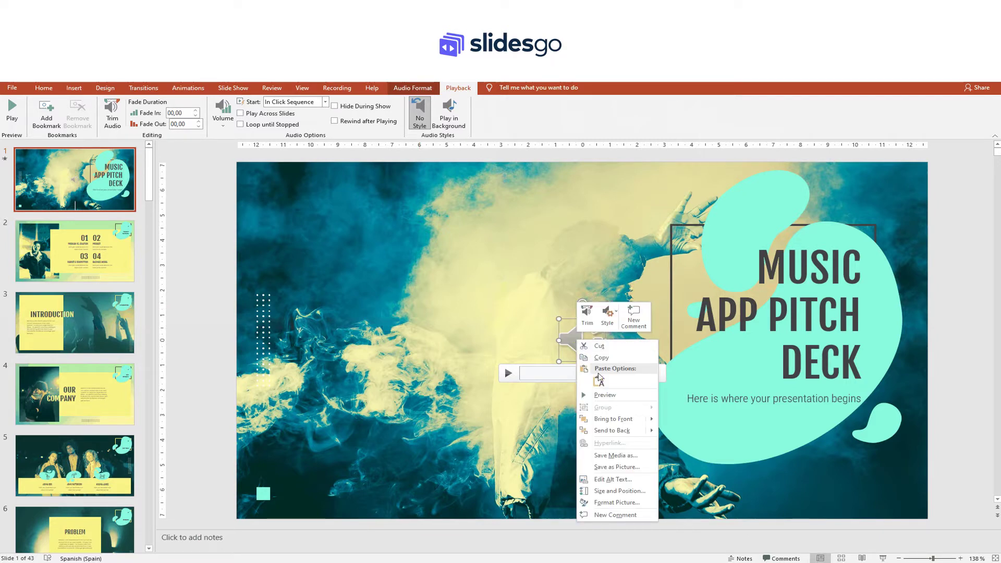
left_click(616, 455)
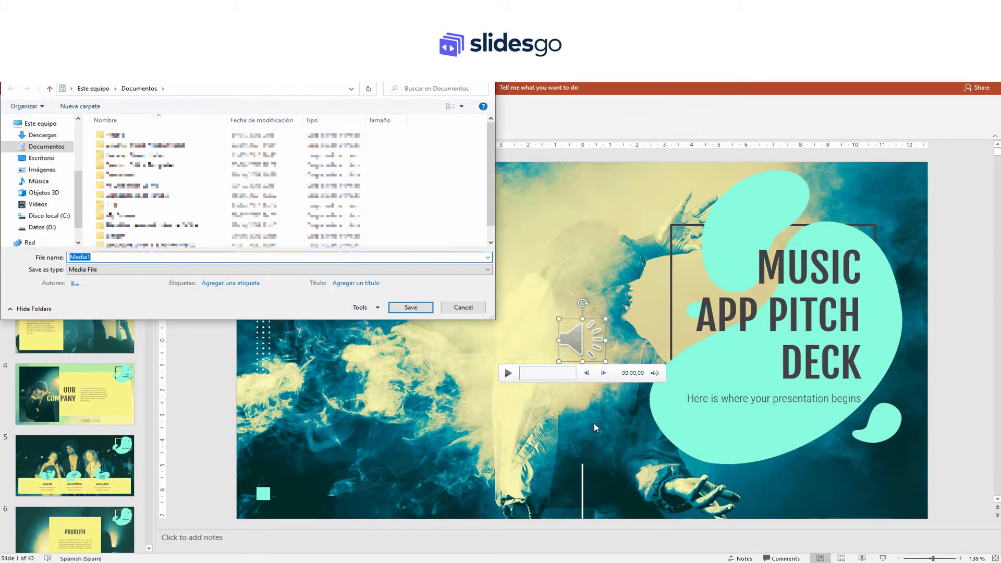
left_click(412, 307)
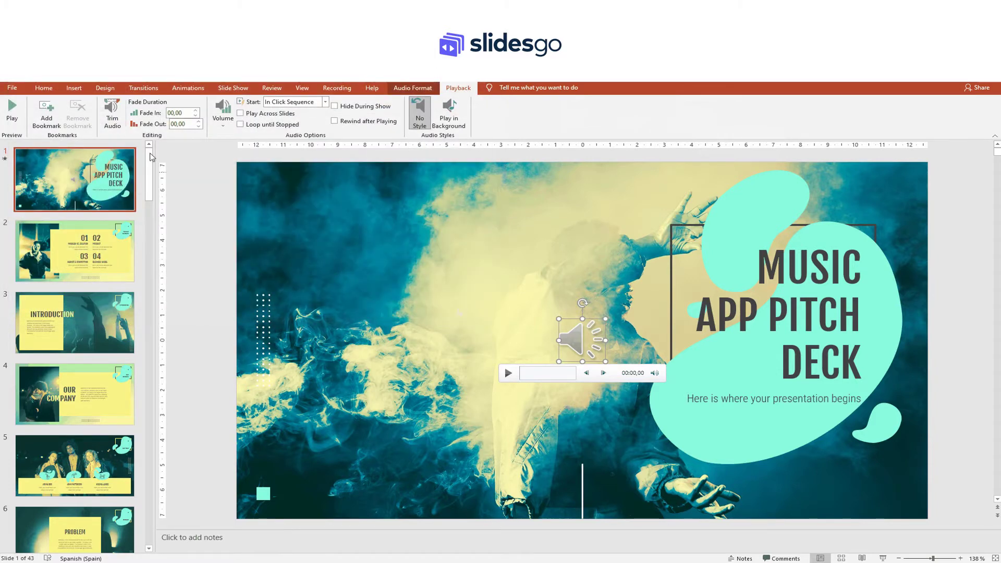
Record a short sound clip named Recorded Sound and add it to the title slide
left_click(74, 88)
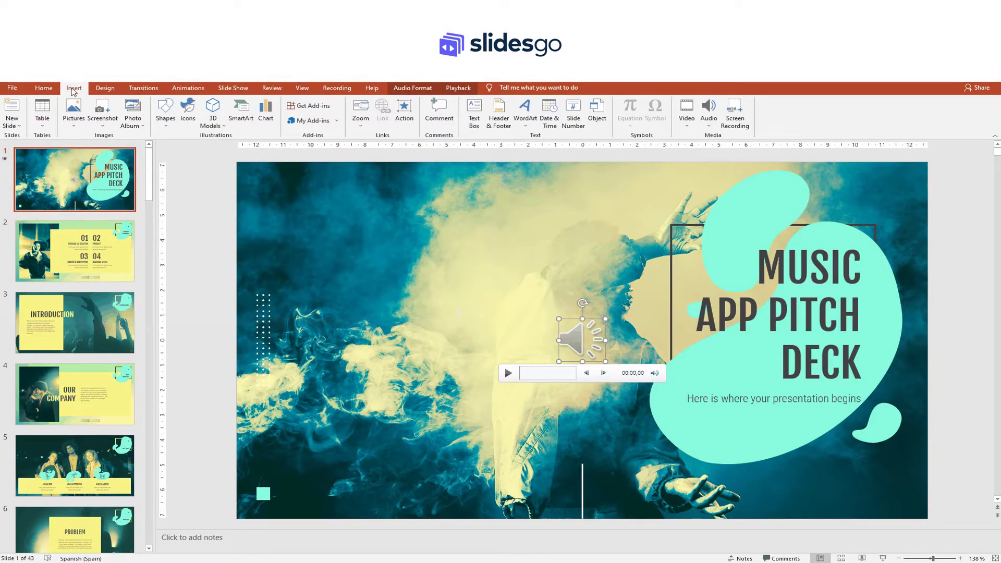
left_click(709, 131)
left_click(726, 147)
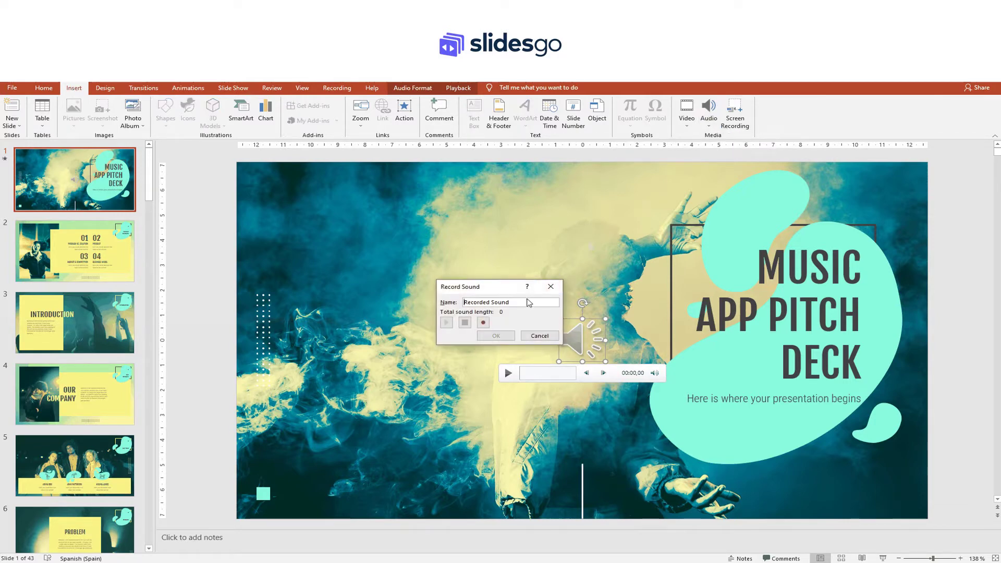
left_click_drag(524, 302, 453, 303)
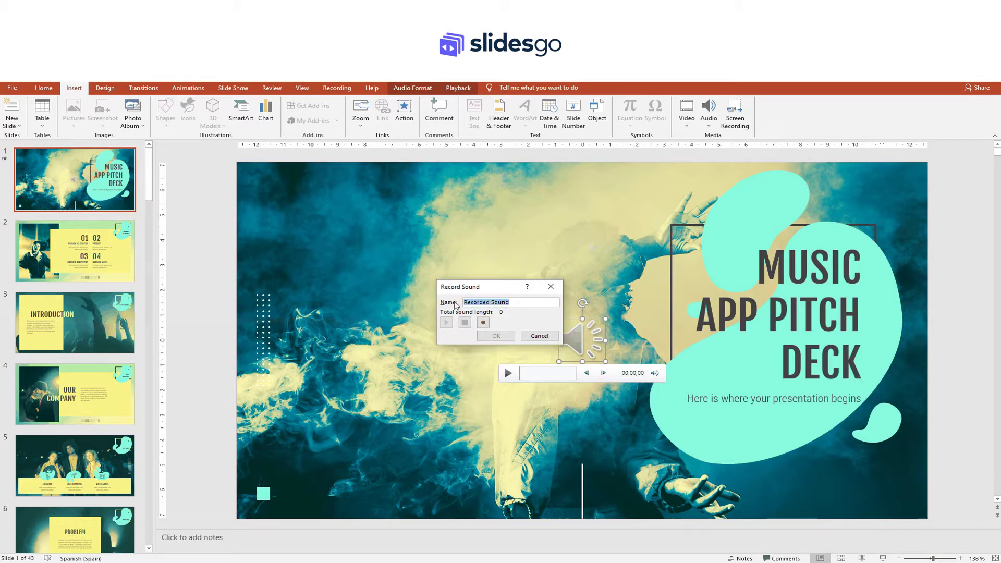
left_click(484, 323)
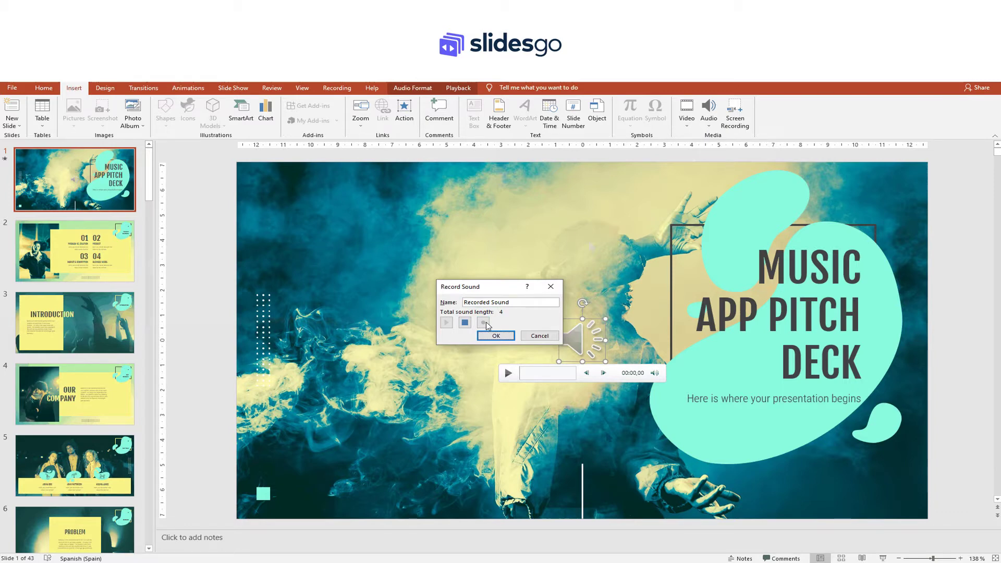
left_click(465, 322)
left_click(496, 336)
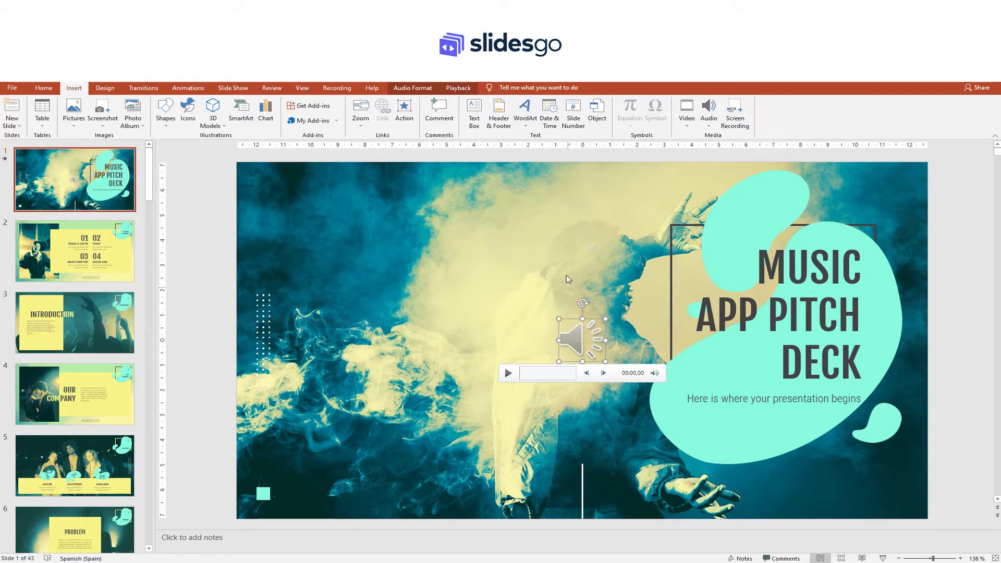
Add audio bookmarks at the clip's start and at 00:03,99
left_click(459, 88)
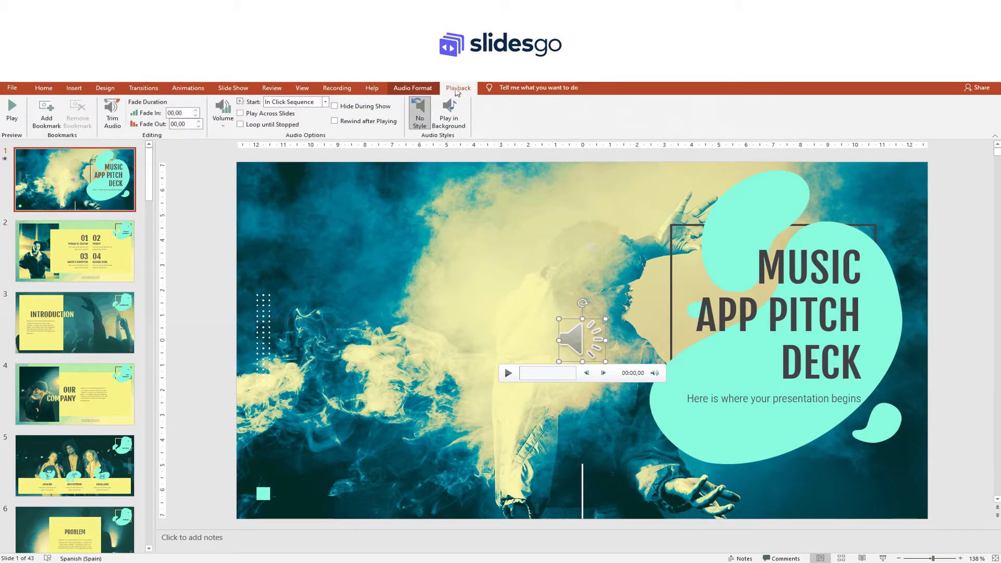
left_click(47, 112)
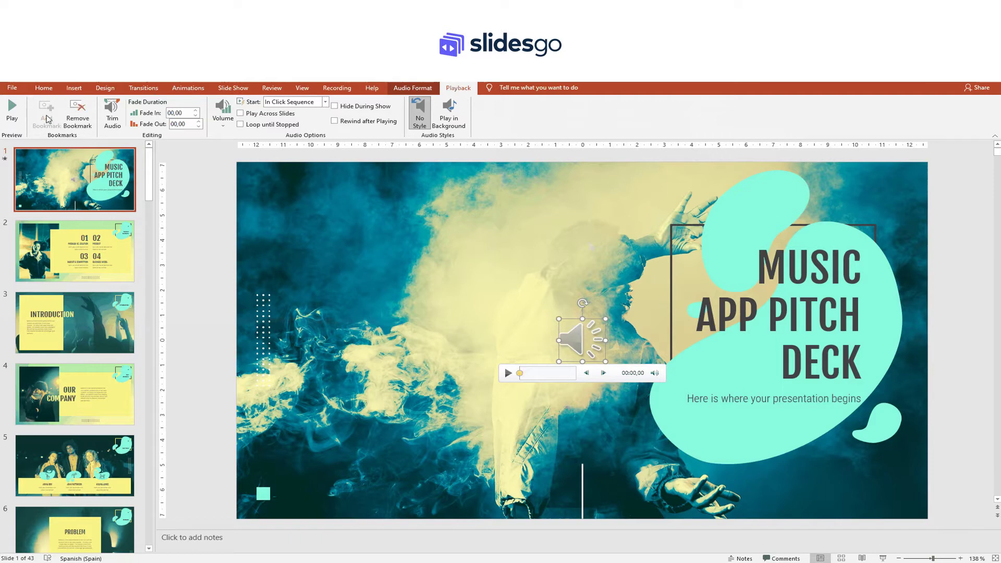
left_click(545, 373)
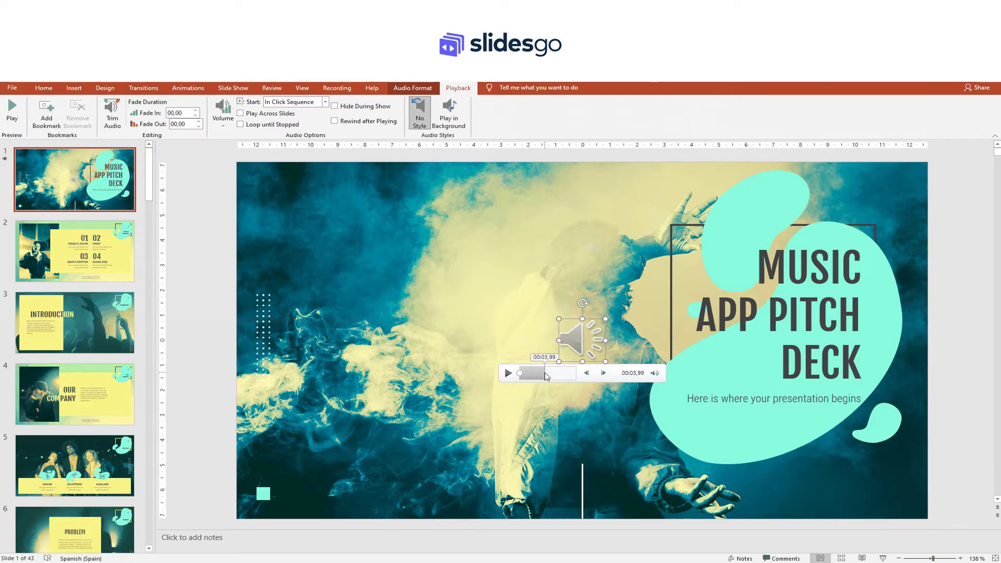
left_click(50, 120)
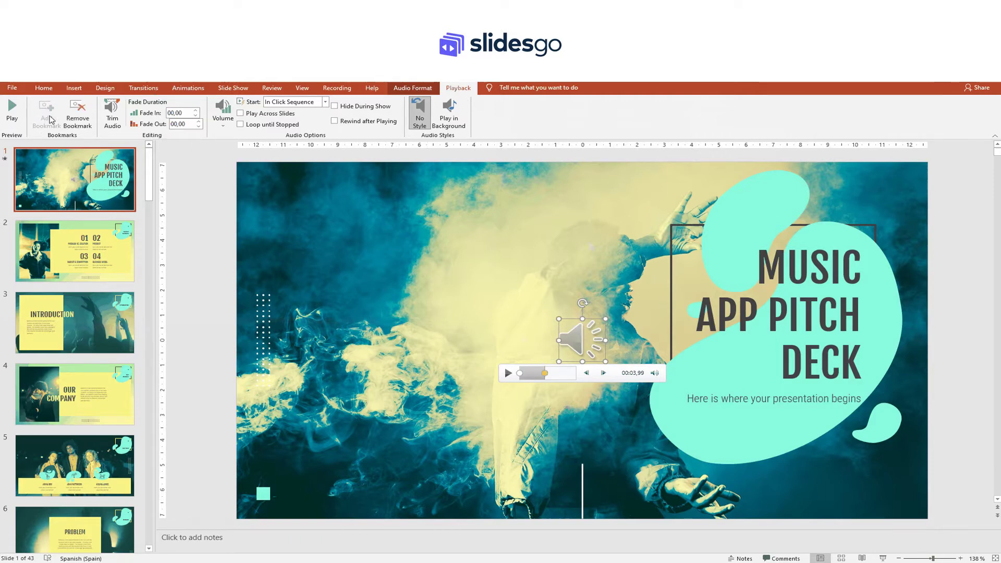
Return the fade-in to zero, shorten the fade-out, and open Trim Audio
left_click(195, 111)
left_click(195, 111)
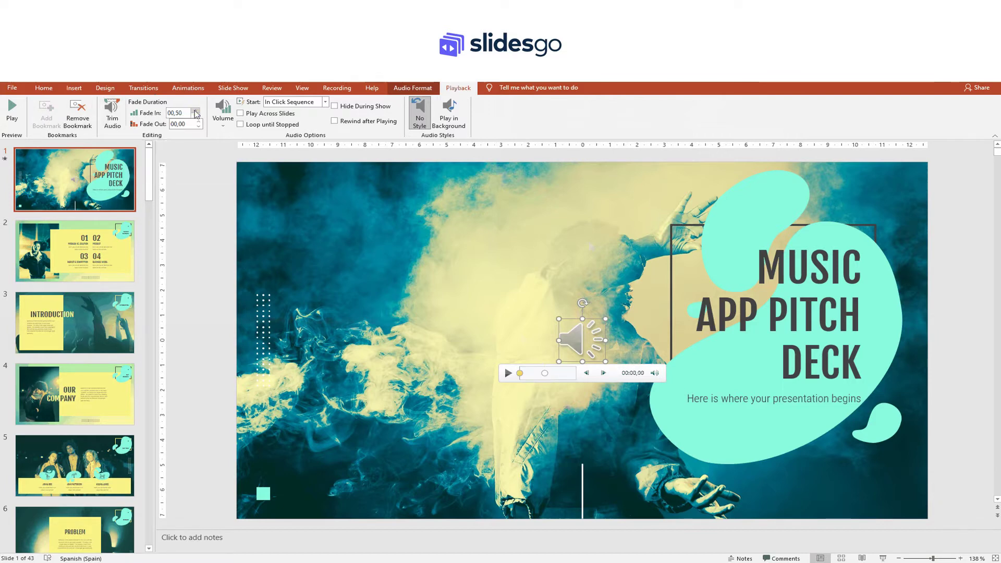
left_click(197, 118)
left_click(197, 118)
left_click(197, 118)
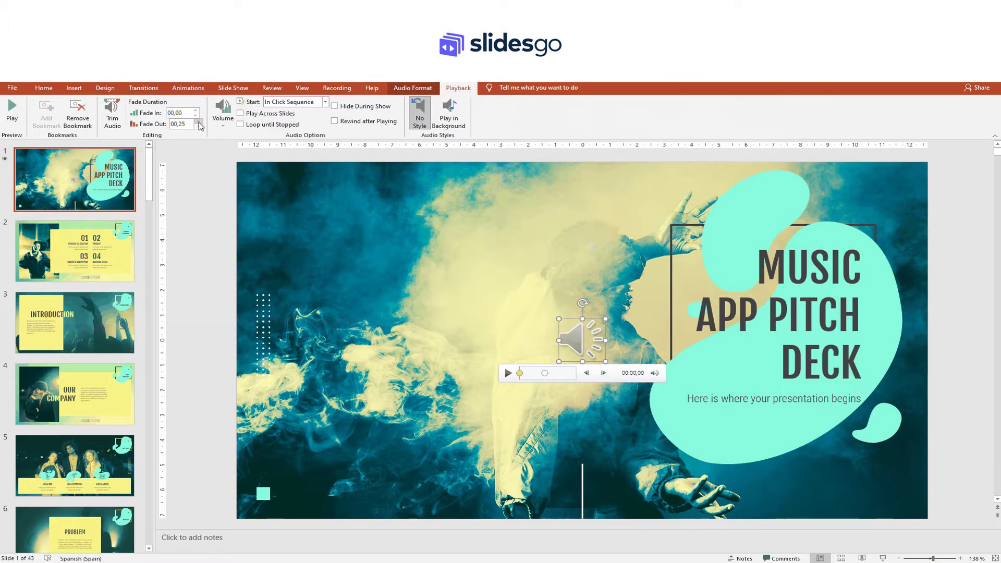
left_click(199, 126)
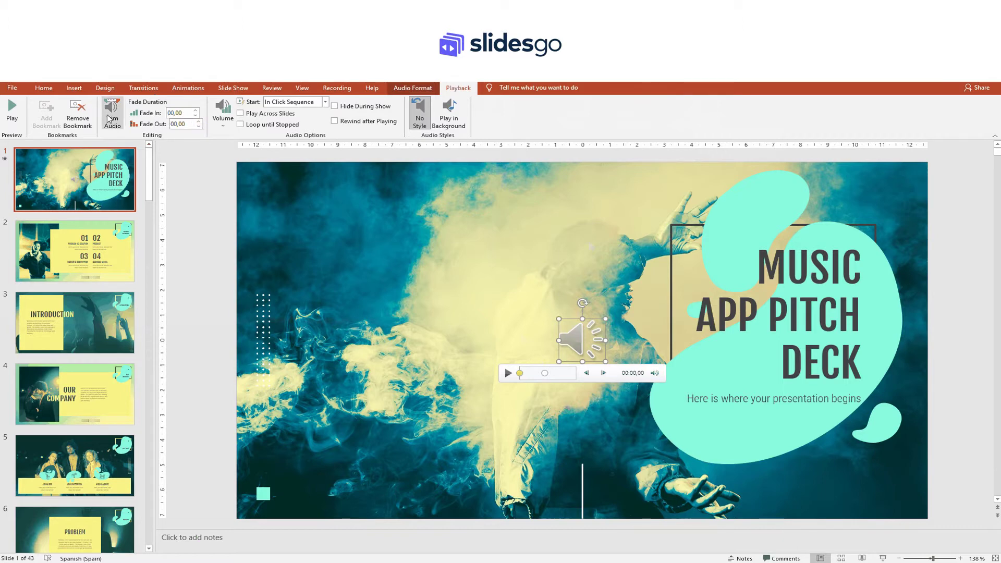
left_click(110, 118)
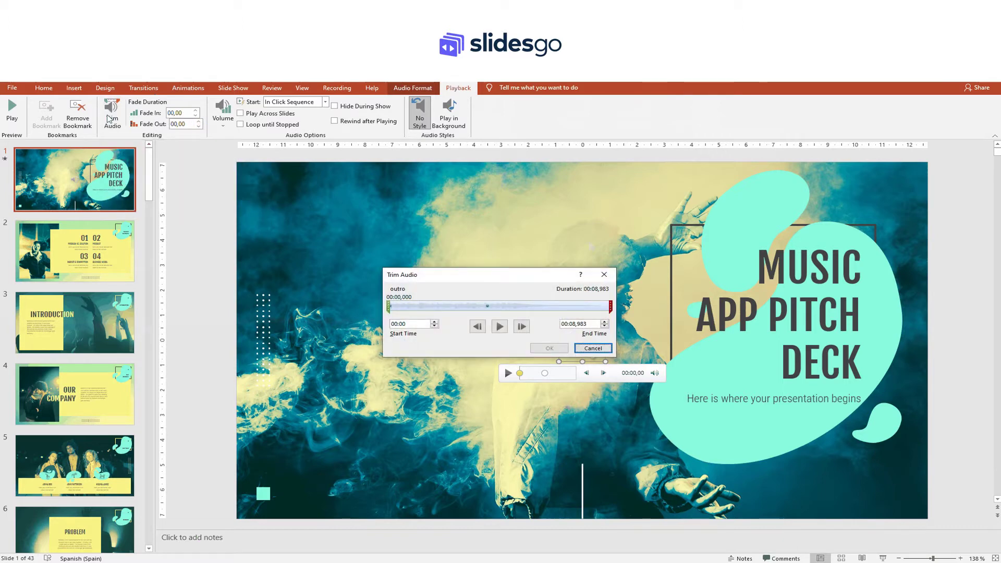
Move the trim markers to 00:01,539 and 00:04,646, then cancel without applying
left_click_drag(388, 307, 426, 306)
left_click_drag(610, 307, 504, 307)
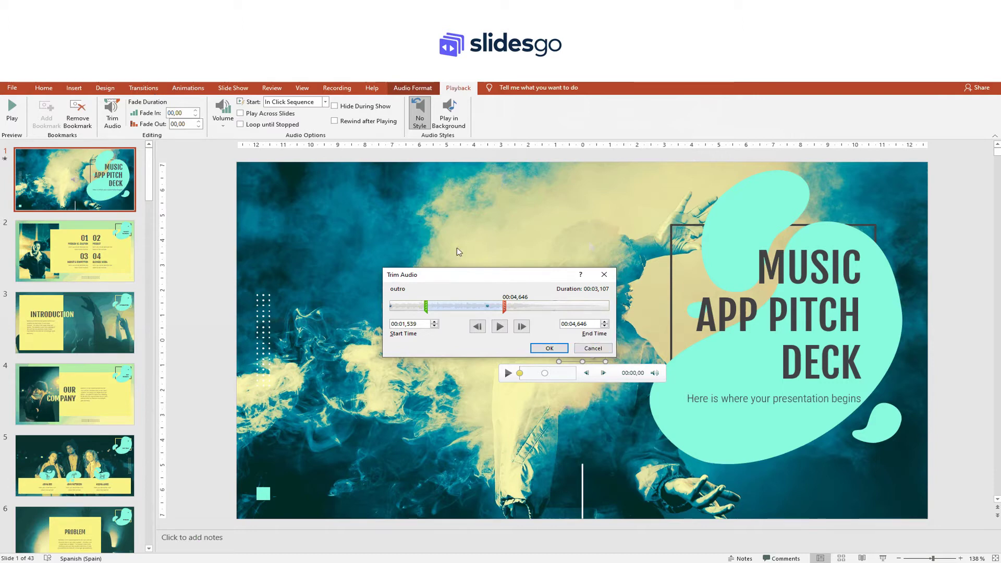
left_click(593, 348)
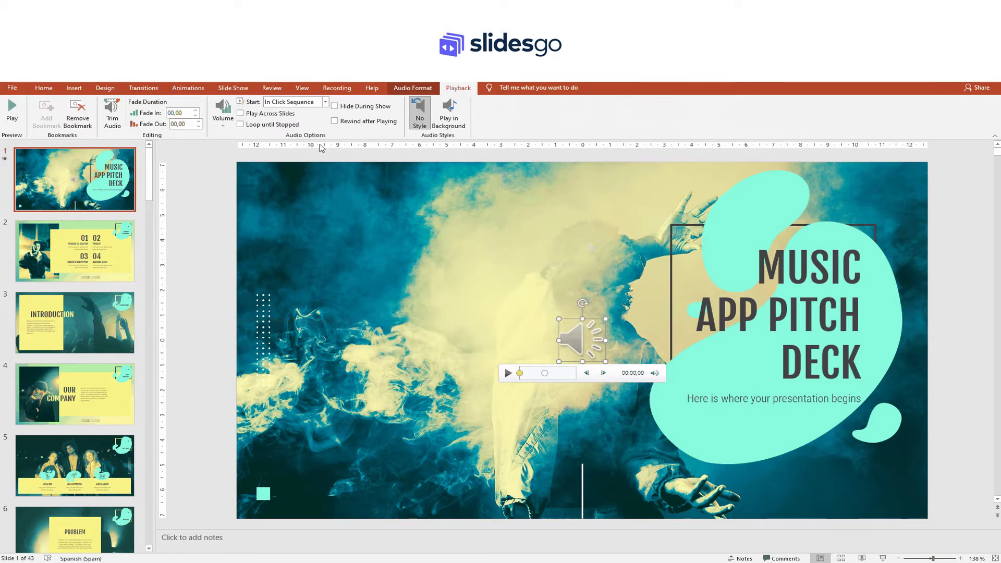
left_click(223, 125)
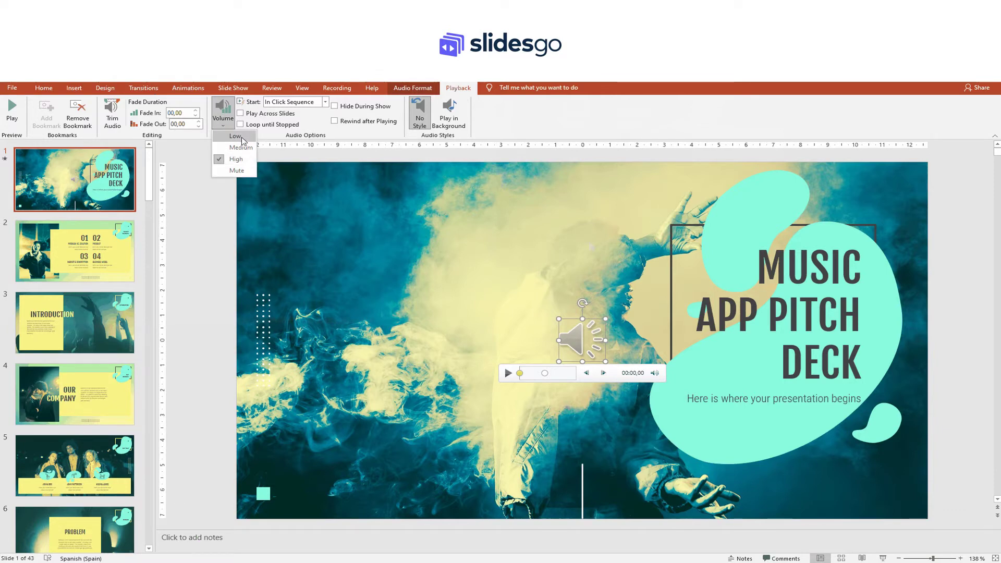
left_click(228, 124)
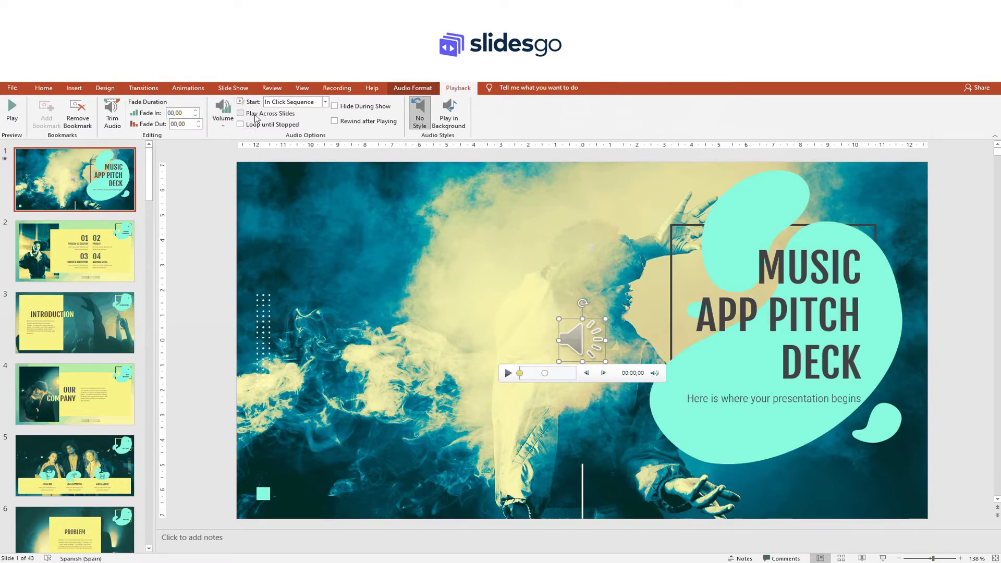
left_click(325, 103)
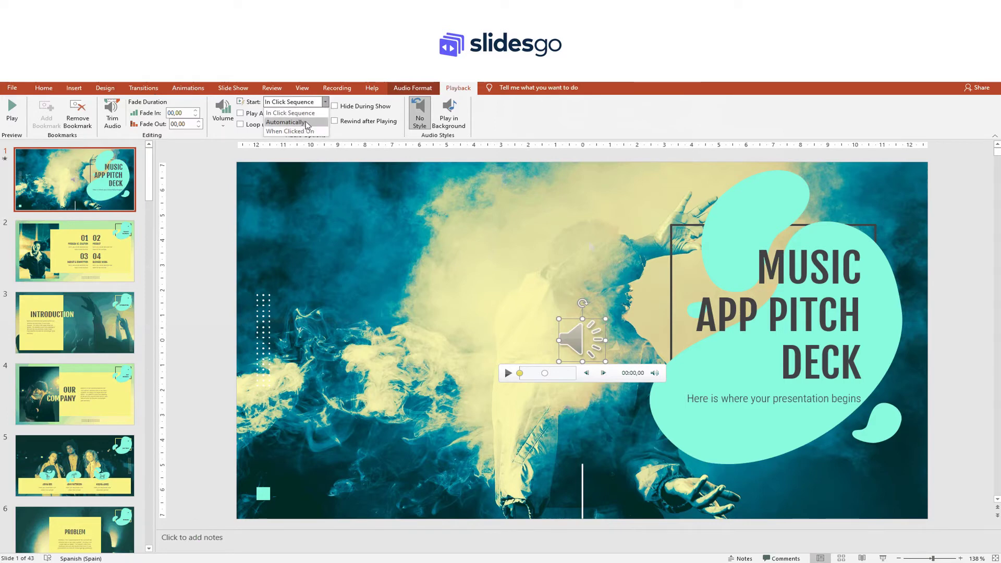
left_click(325, 102)
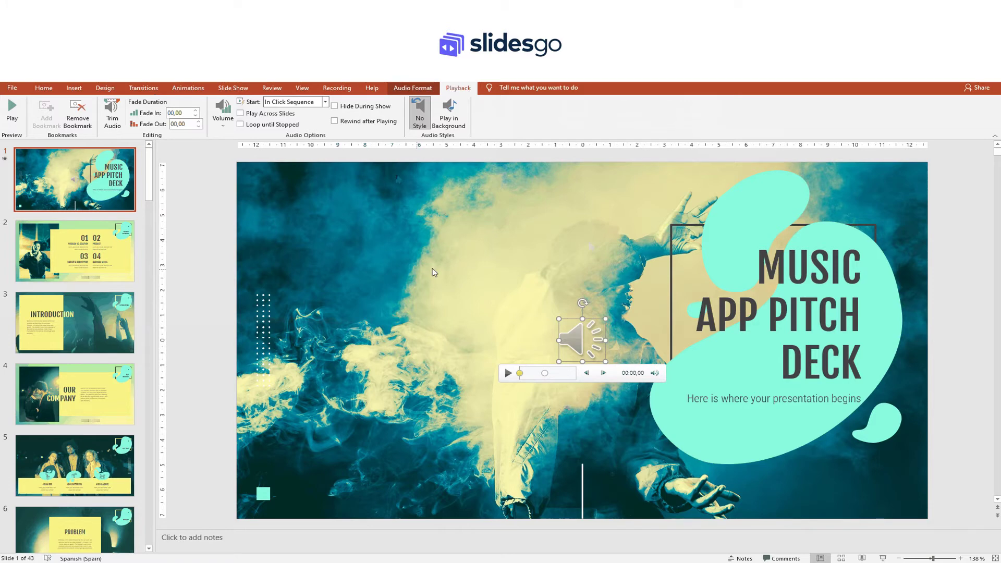
left_click(418, 88)
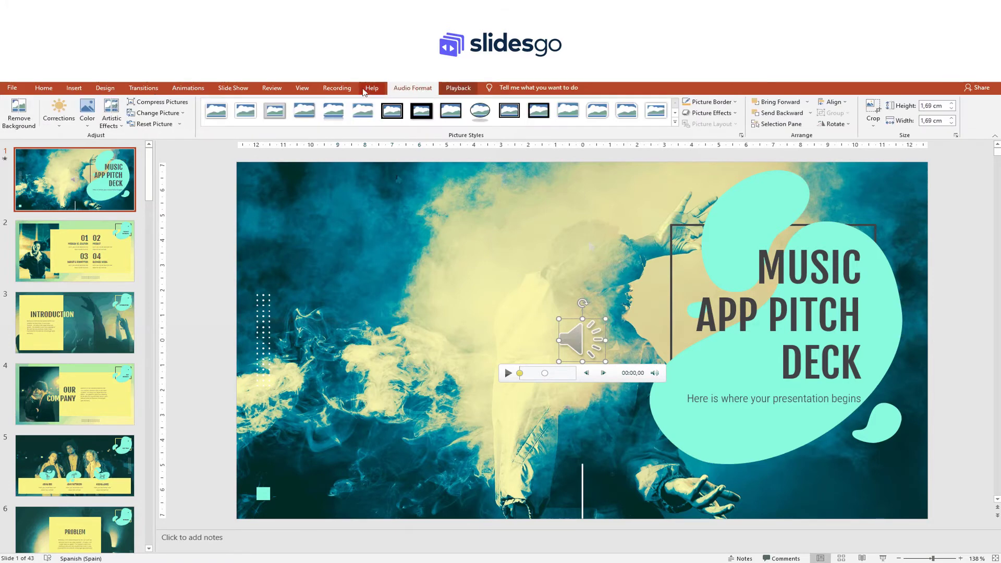
Replace the audio icon with the music-notes icon from an icon search for 'music'
left_click(184, 114)
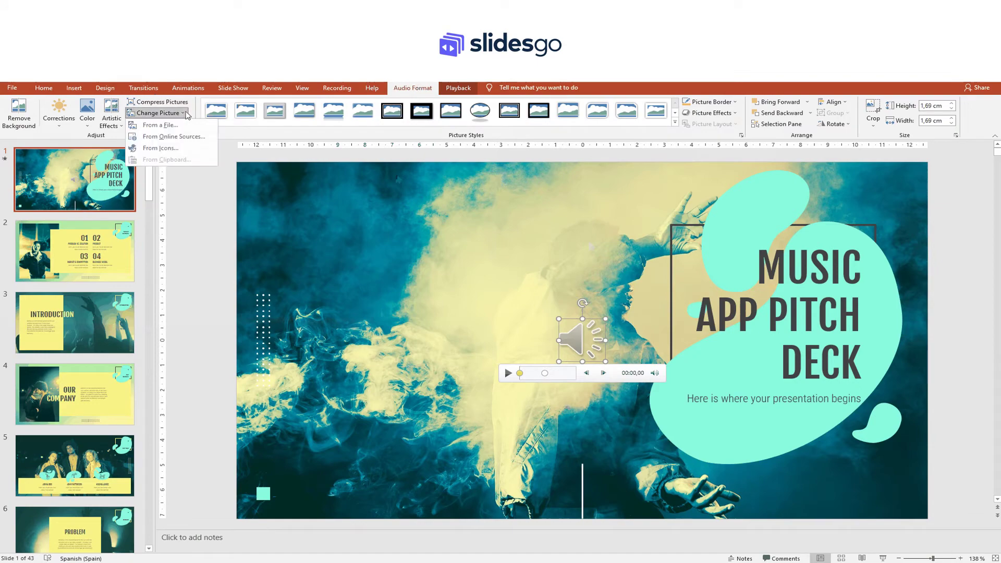
left_click(182, 150)
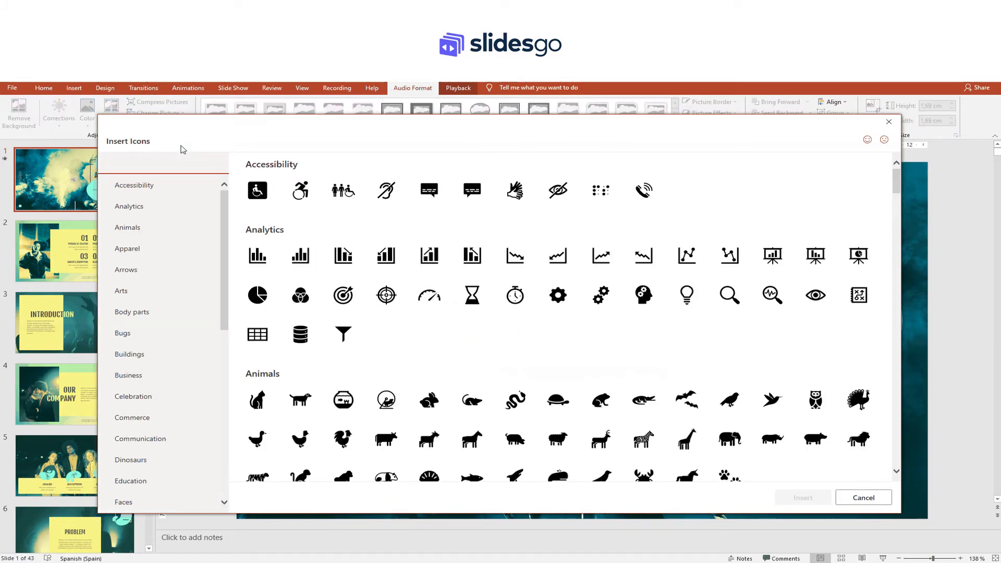
type("music")
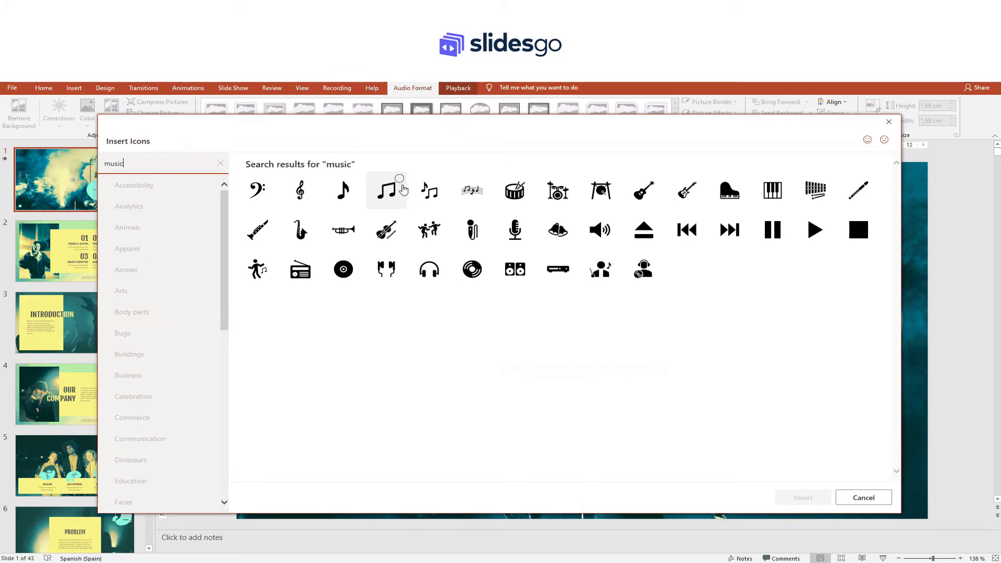
left_click(426, 188)
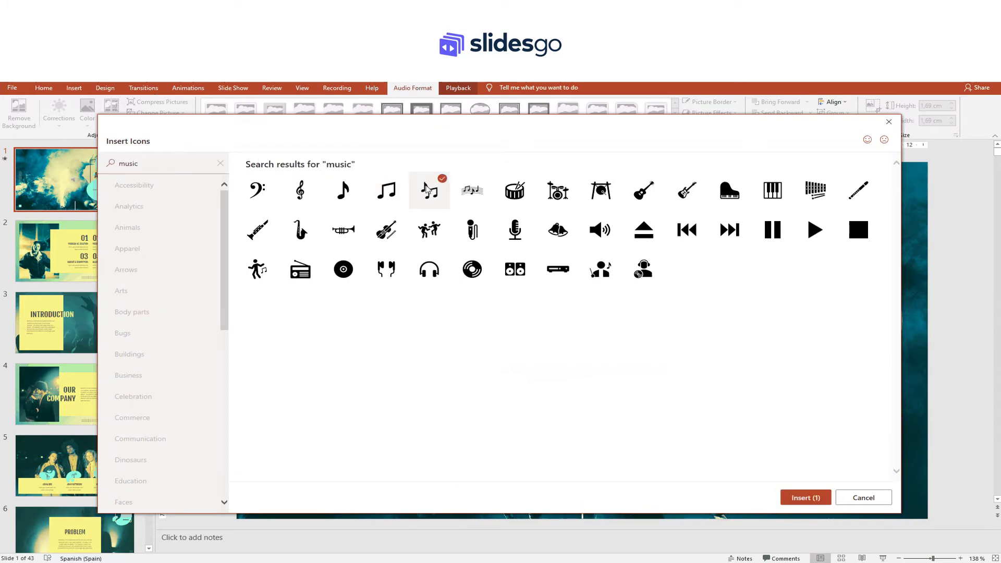
left_click(803, 499)
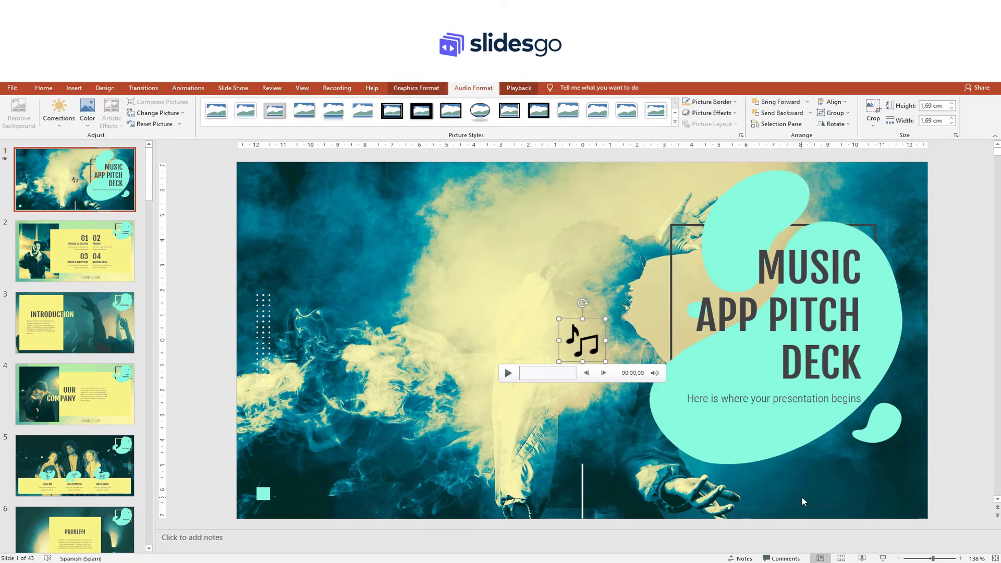
Recolor the music-note audio icon Dark Teal and deselect it
left_click(95, 129)
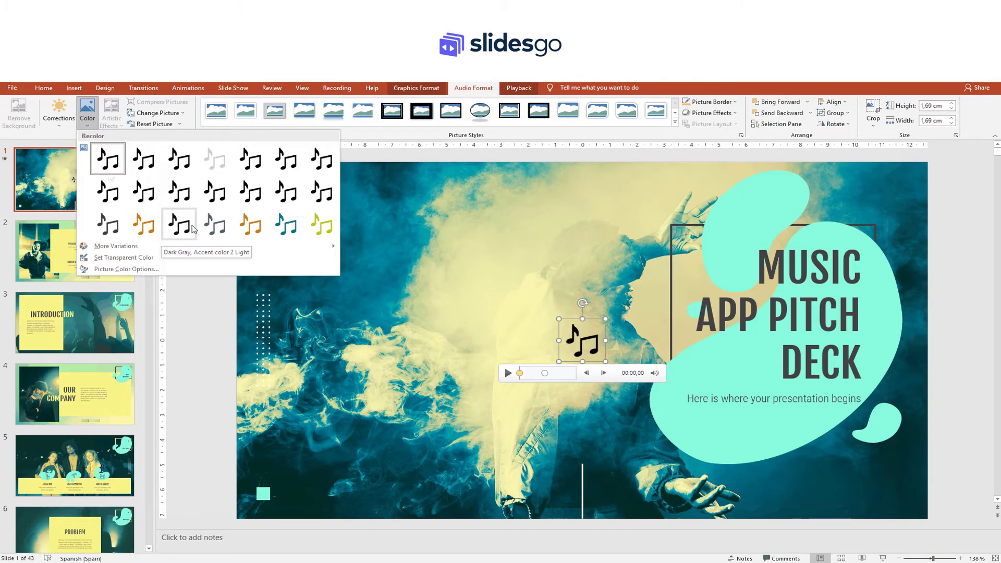
left_click(281, 233)
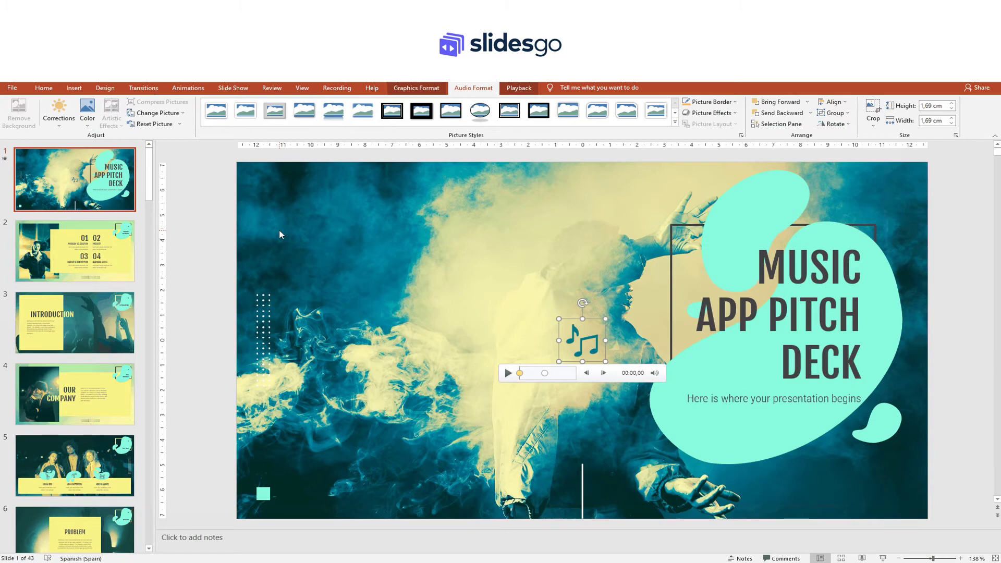
left_click(452, 296)
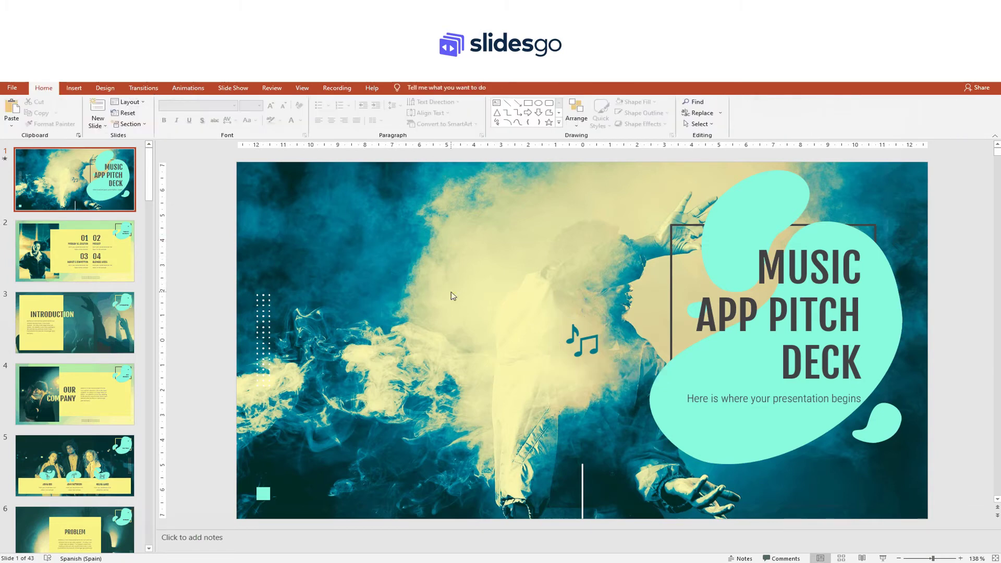
Insert the black disc icon from the 'music' icon search and place it left of the music note
left_click(74, 87)
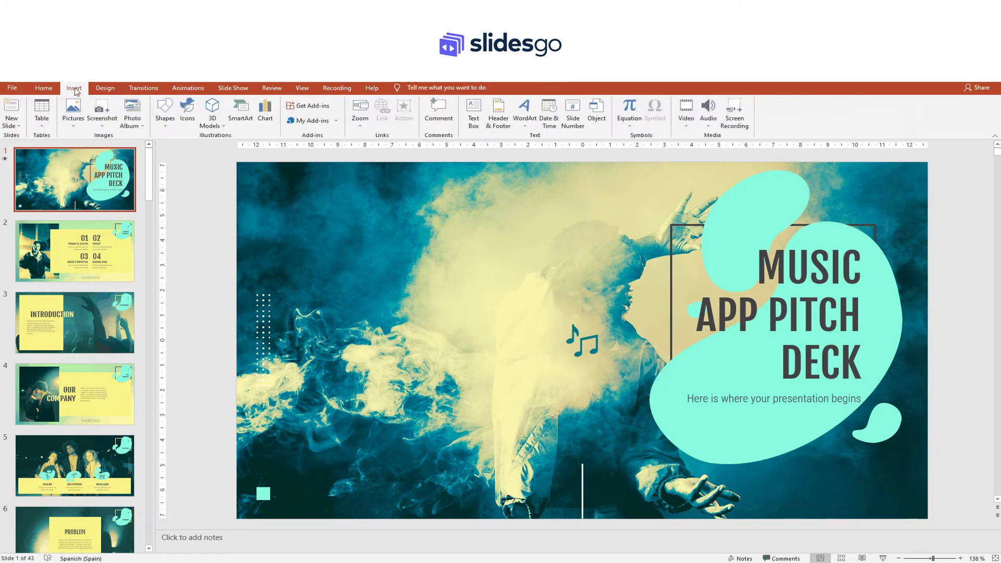
left_click(187, 125)
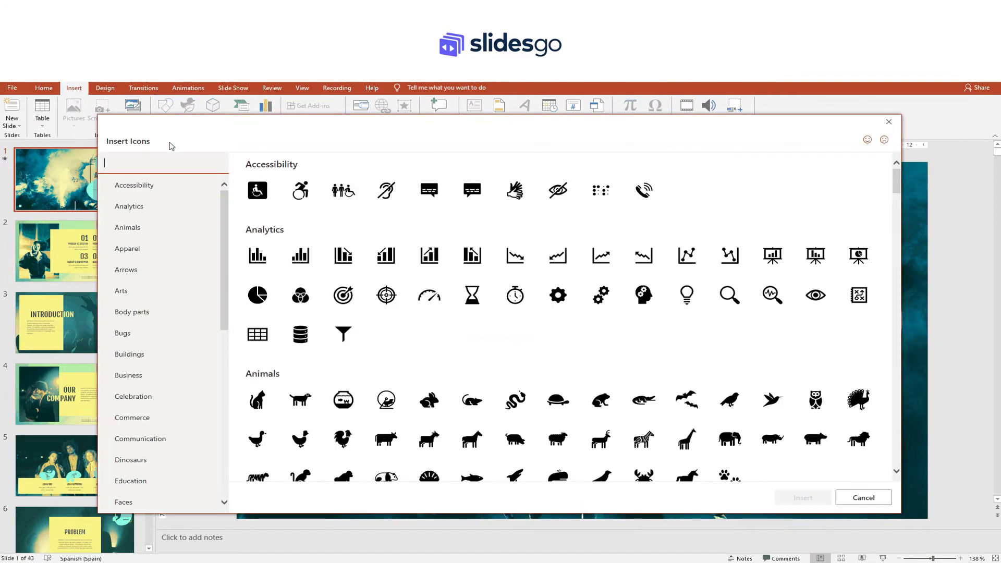
type("music")
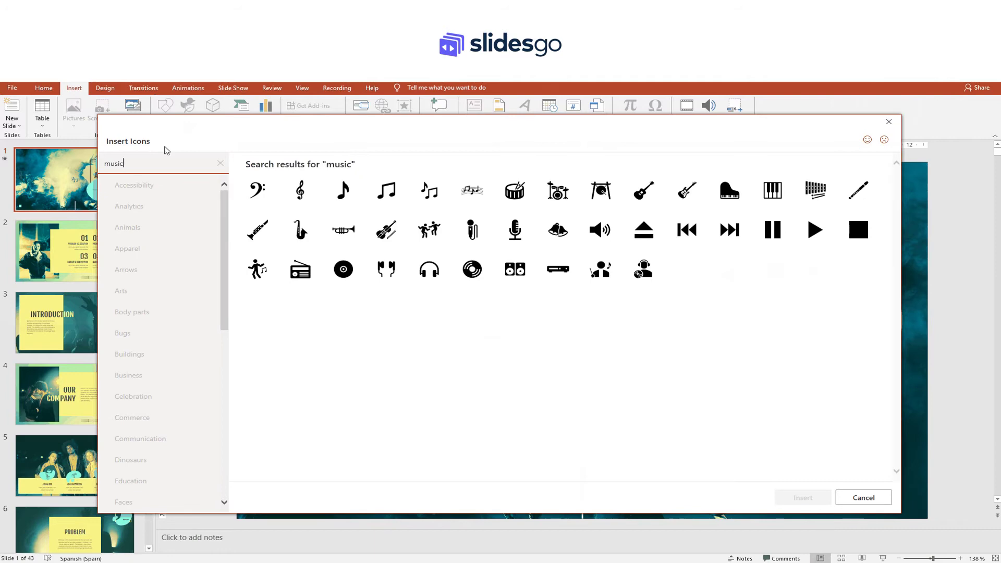
left_click(353, 266)
left_click(791, 497)
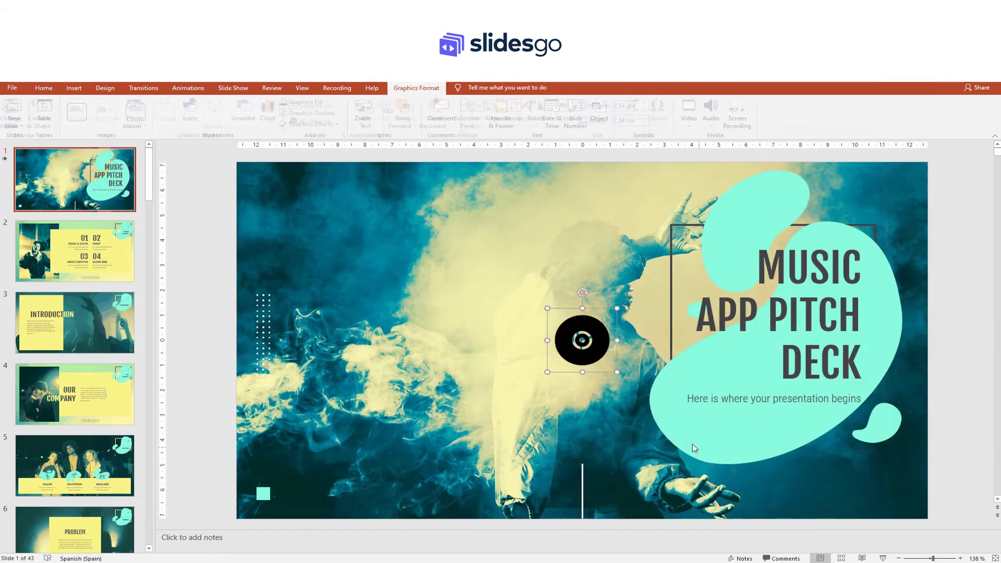
left_click_drag(566, 350, 378, 344)
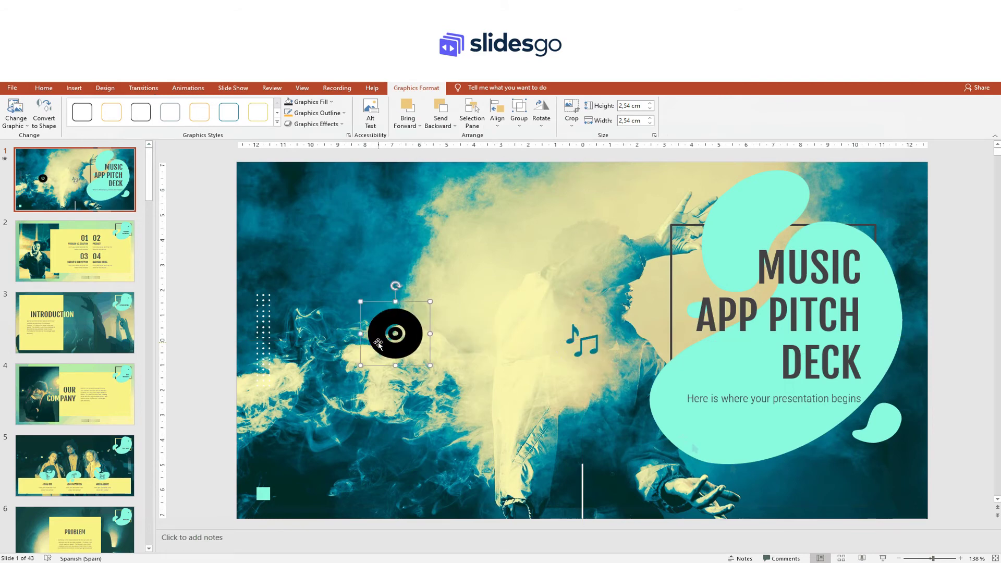
Cancel out of the disc icon's Hyperlink dialog, then delete the disc icon
right_click(379, 344)
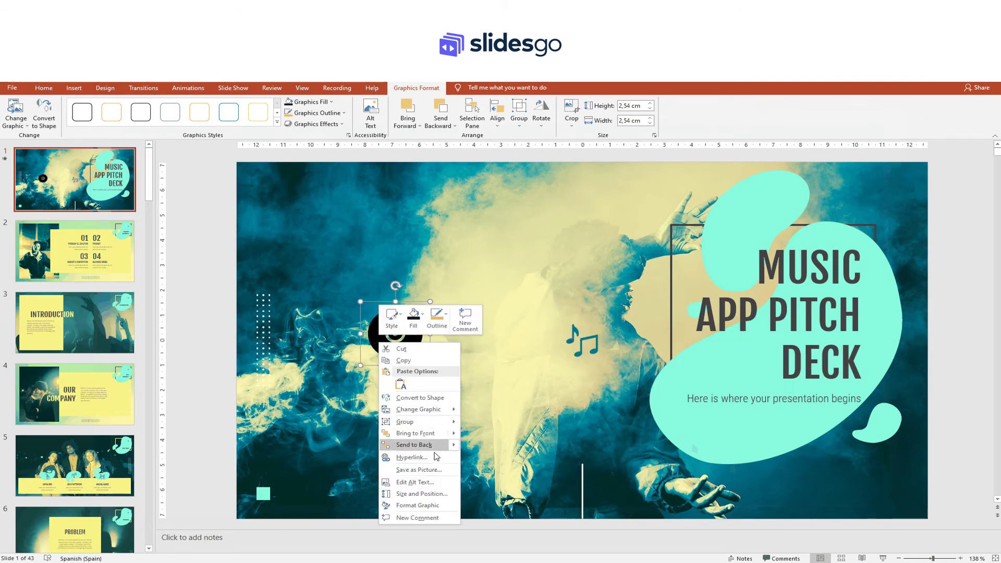
left_click(412, 457)
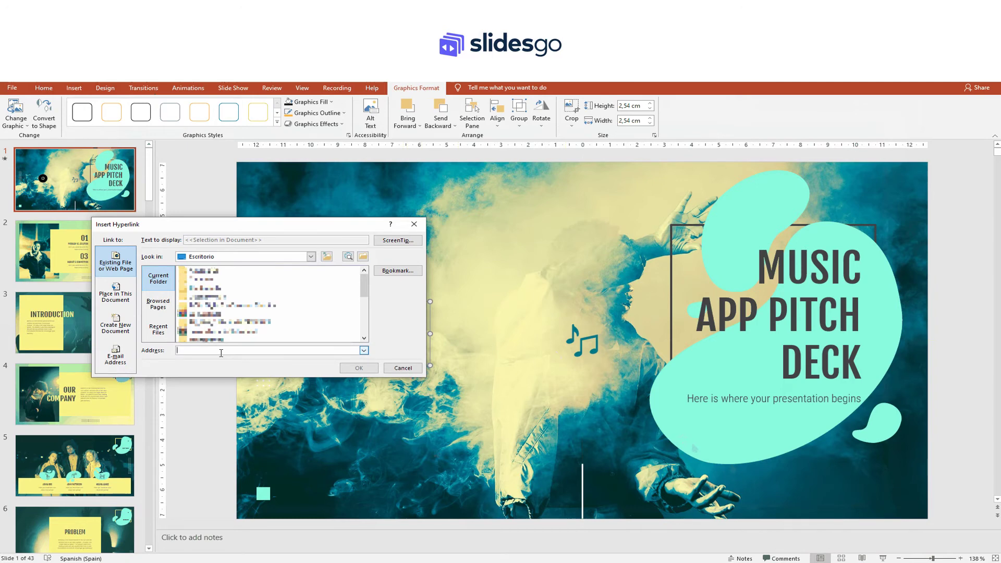
left_click(402, 368)
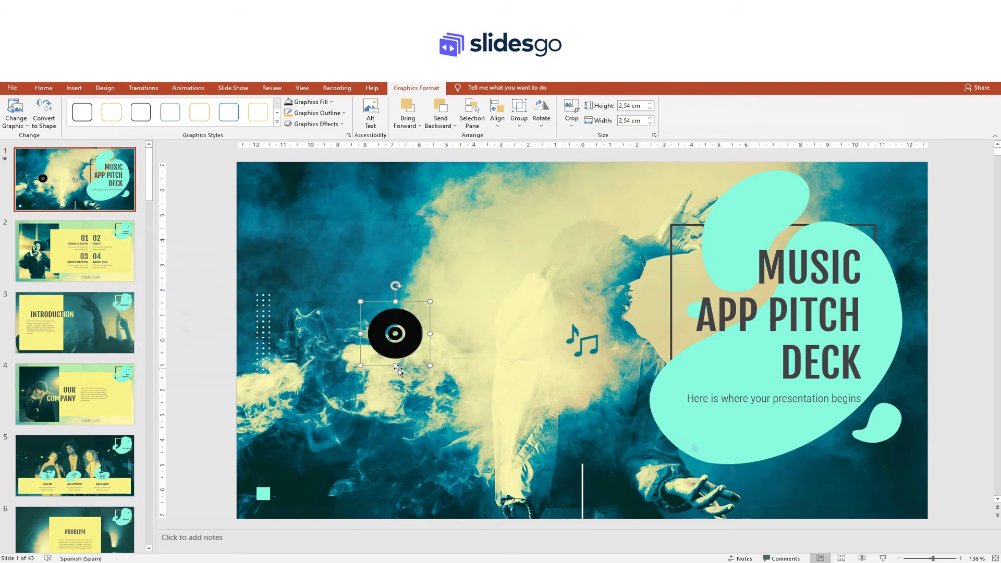
key("Delete")
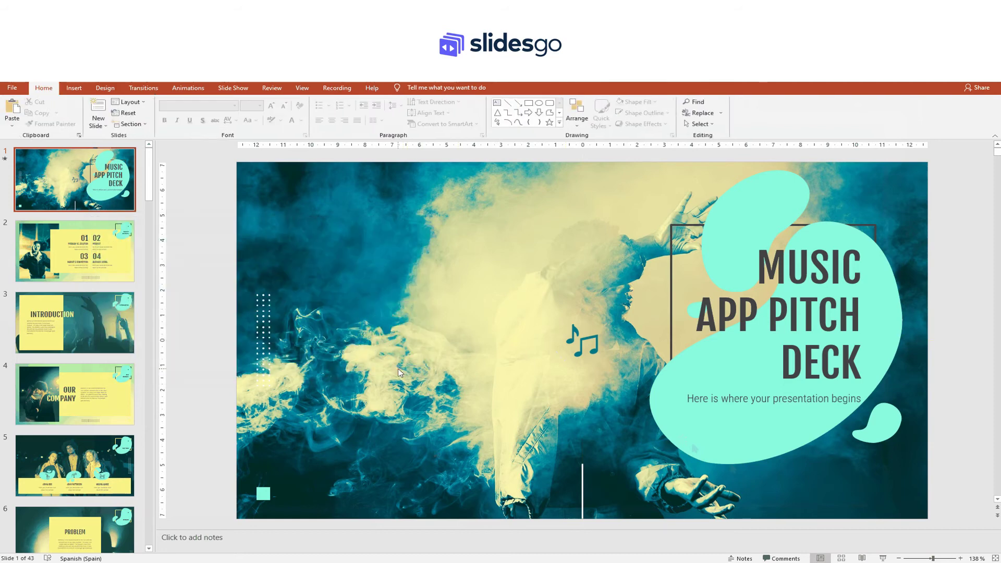
Insert an online video onto the slide by pasting its YouTube web address
left_click(73, 87)
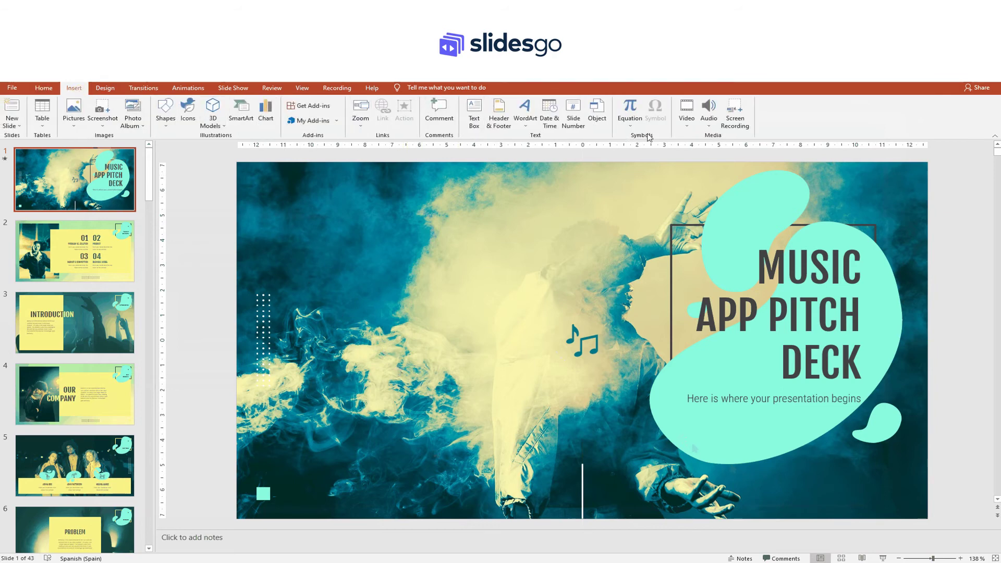
left_click(686, 125)
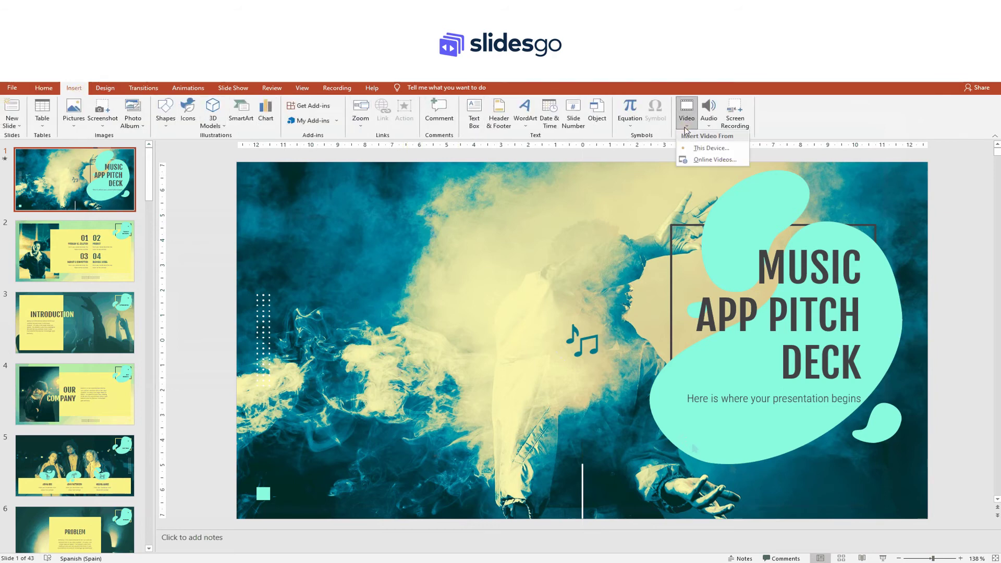
left_click(706, 159)
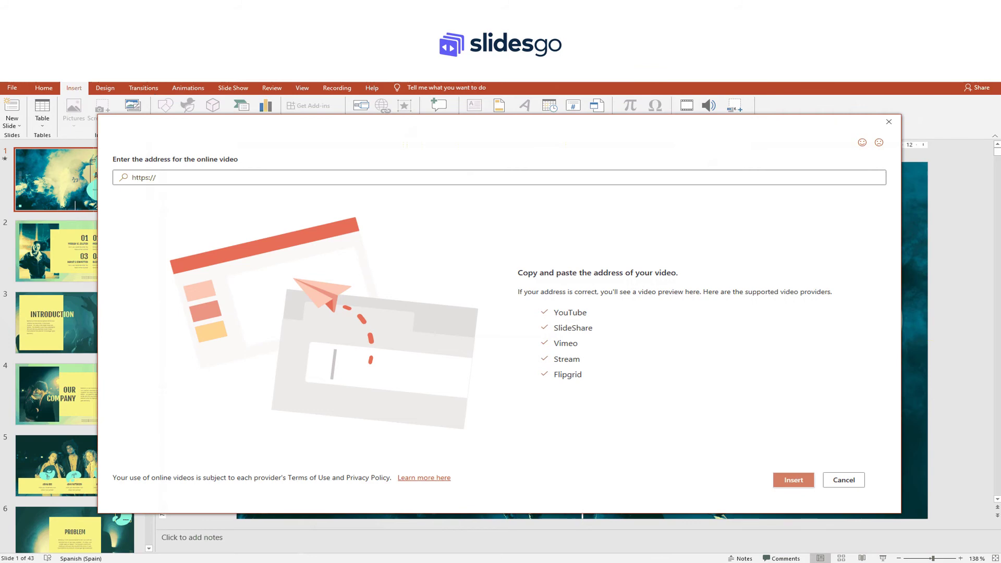
type("https://youtu.be/BZ0vSi4o4TQ")
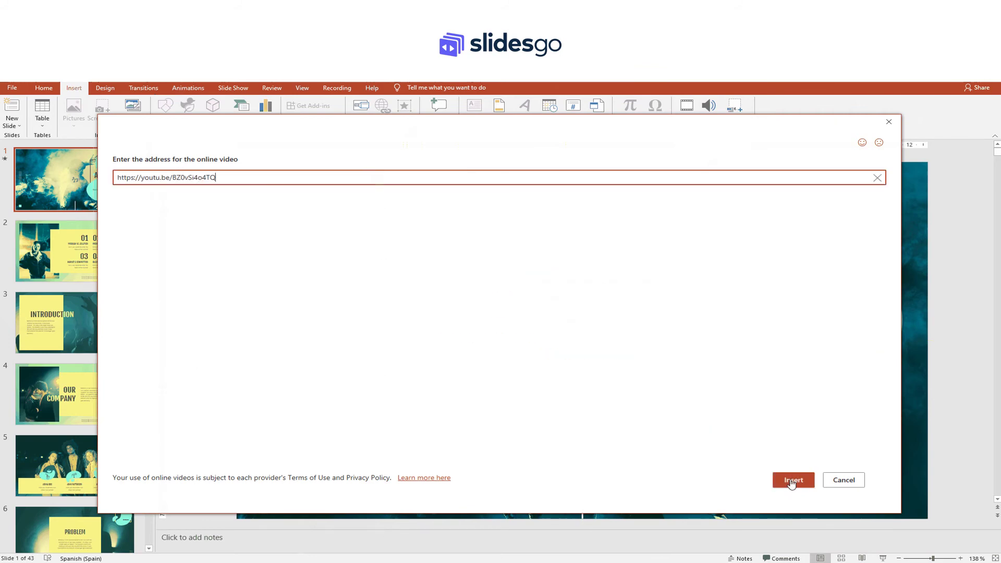
left_click(791, 482)
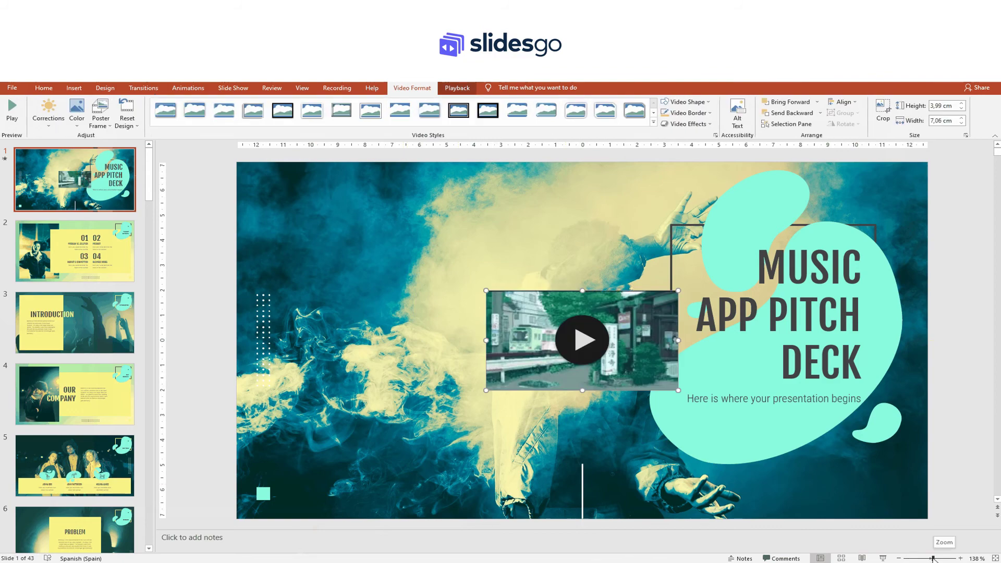
Move the online video off the title slide to sit just below it, showing its Playback options
left_click_drag(933, 559, 929, 559)
left_click_drag(539, 339, 542, 499)
scroll(542, 504, "down", 1)
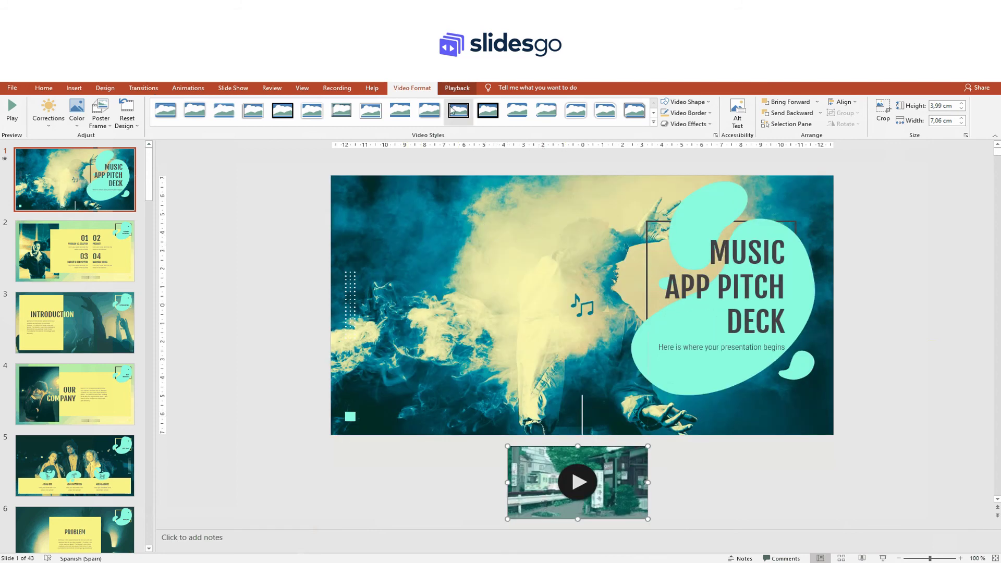
left_click(455, 87)
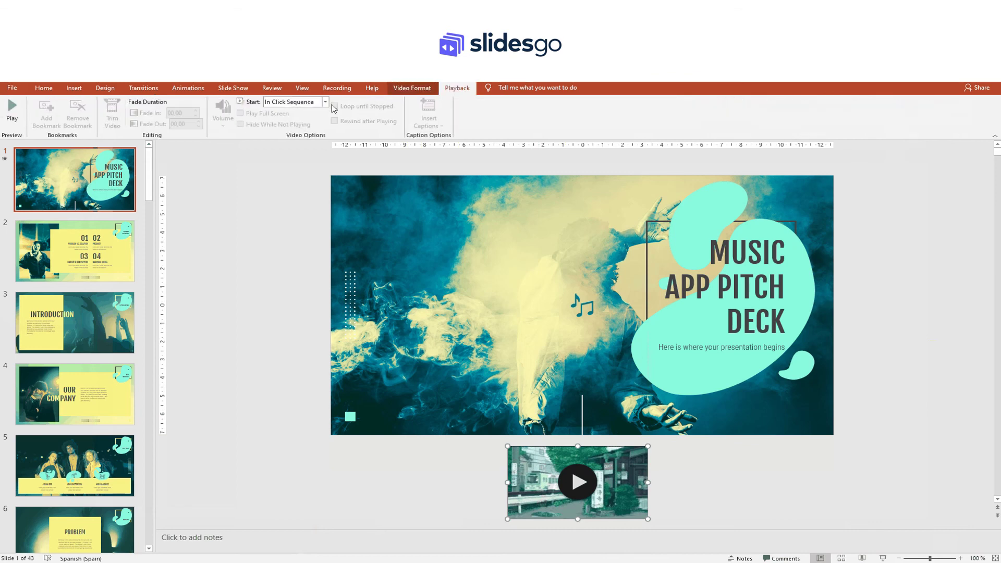